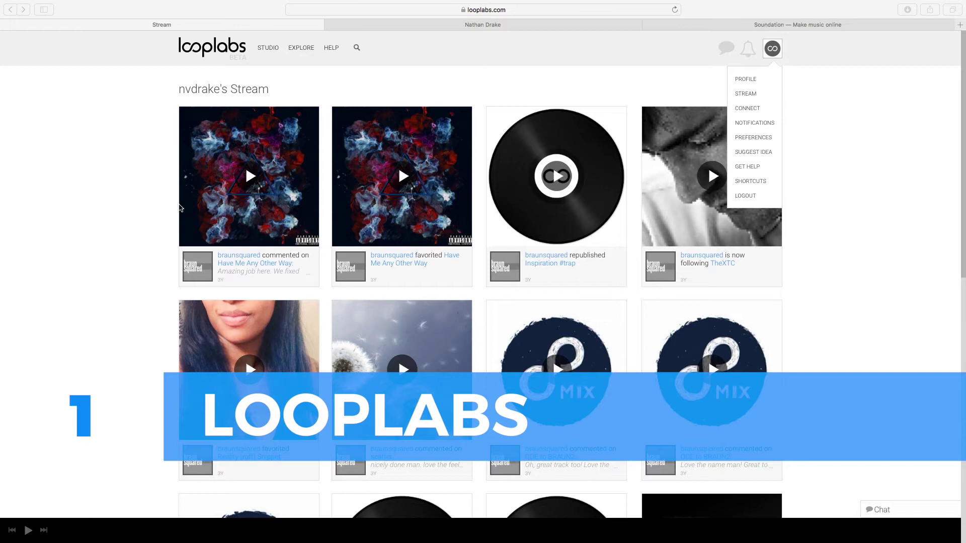
Step: Open the Looplabs studio and place the FunkDrums.03.16 drum loop on the first track
left_click(268, 49)
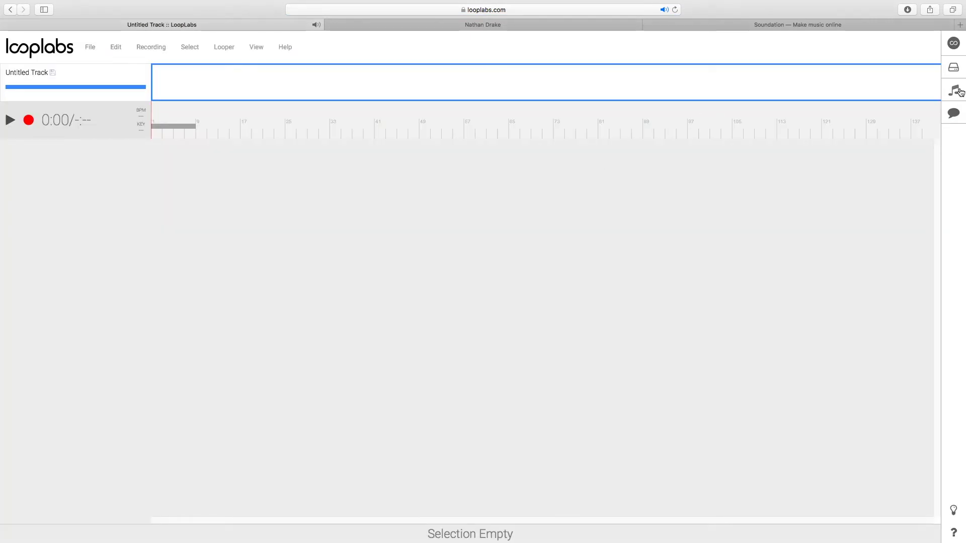
left_click(954, 93)
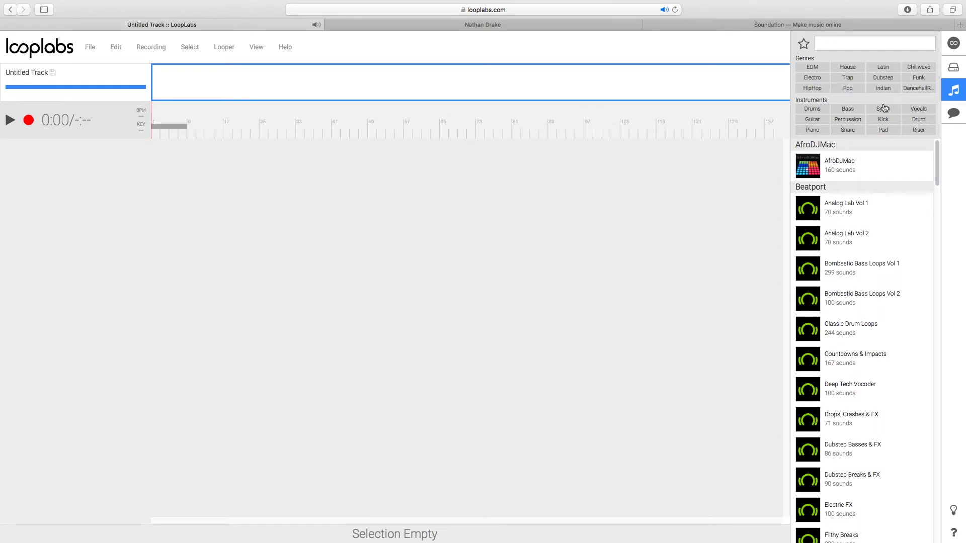
left_click(824, 111)
scroll(855, 302, "down", 10)
left_click_drag(832, 385, 455, 141)
Step: Add the Synamatic.A.092 bass loop on a second track, stretch it to bar 25, and play it
left_click(848, 110)
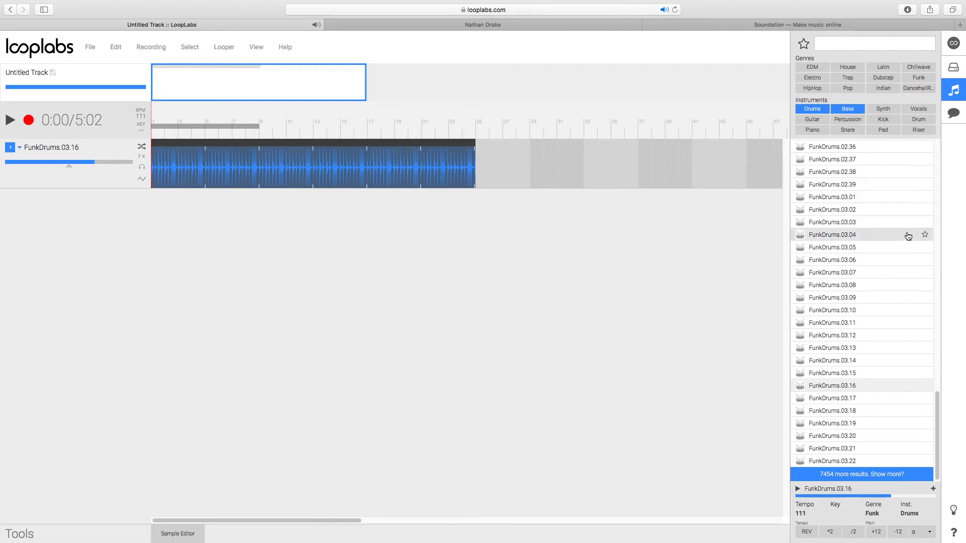
left_click_drag(802, 361, 174, 200)
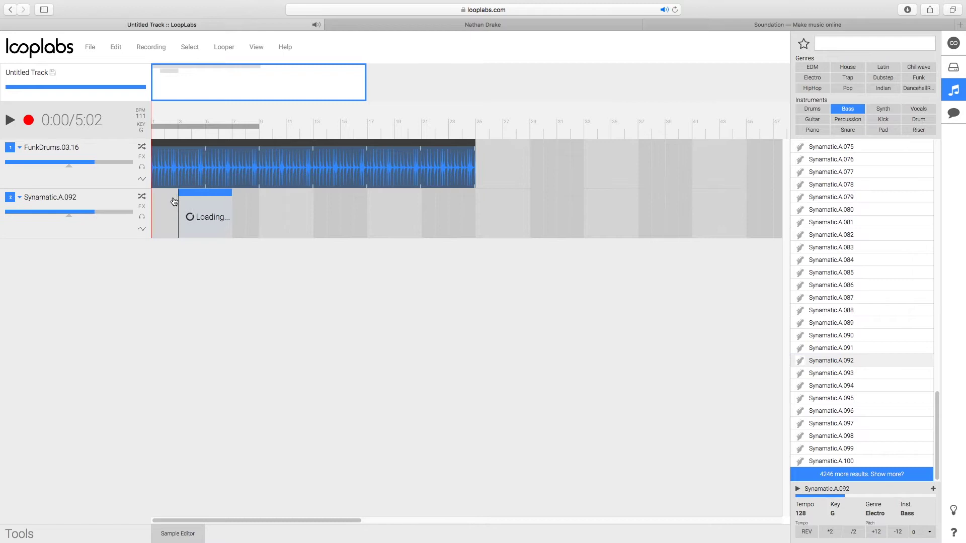
left_click_drag(203, 192, 479, 198)
key("space")
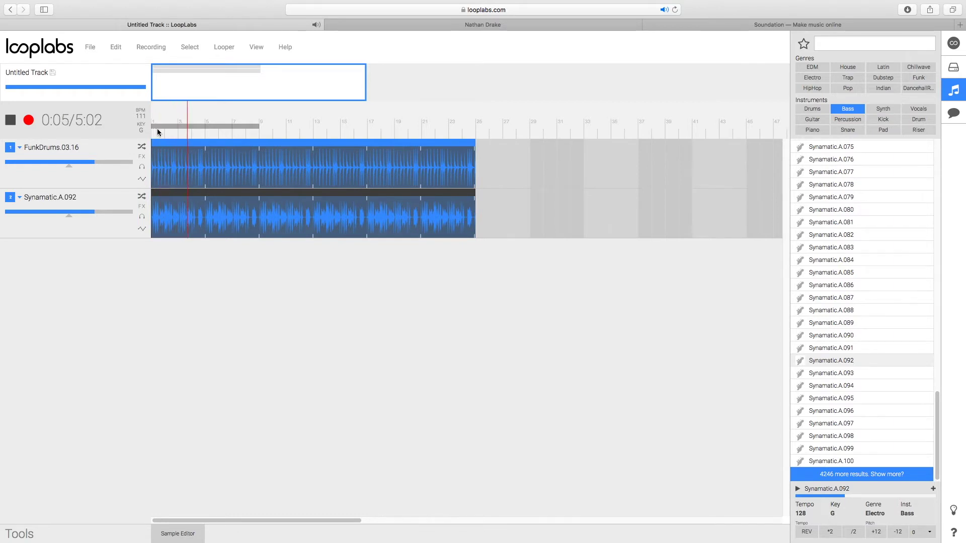
key("space")
Step: Record a short microphone vocal take onto a new third Recording track and play it back
left_click(29, 122)
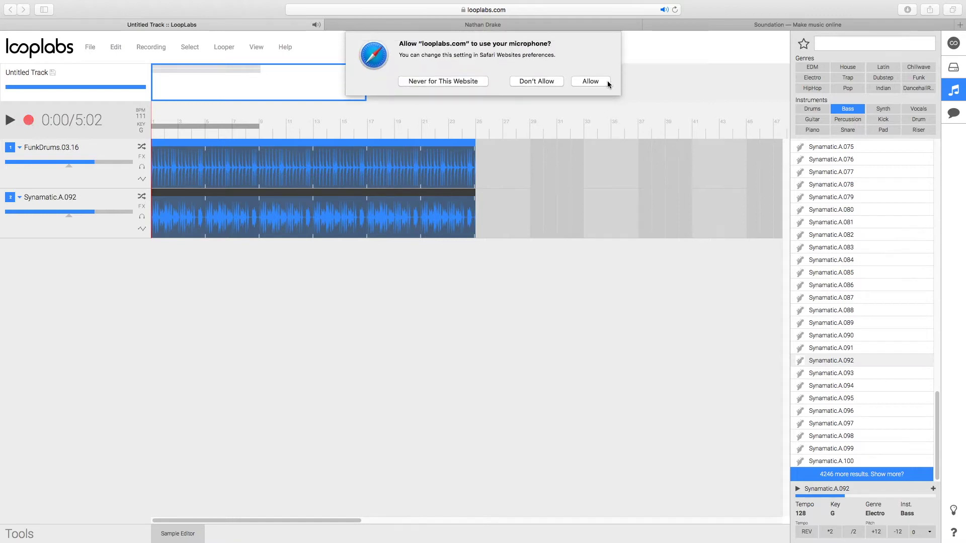
left_click(591, 81)
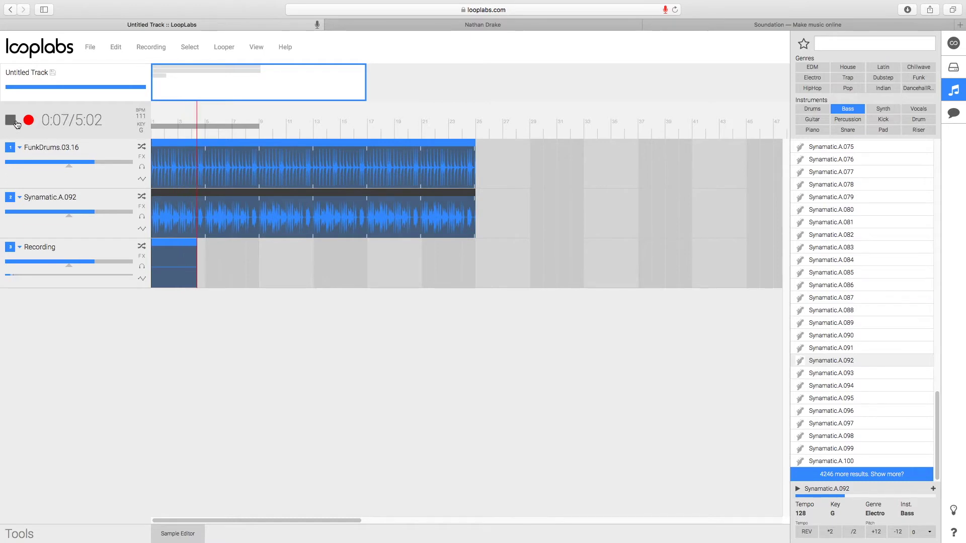
key("space")
key("space")
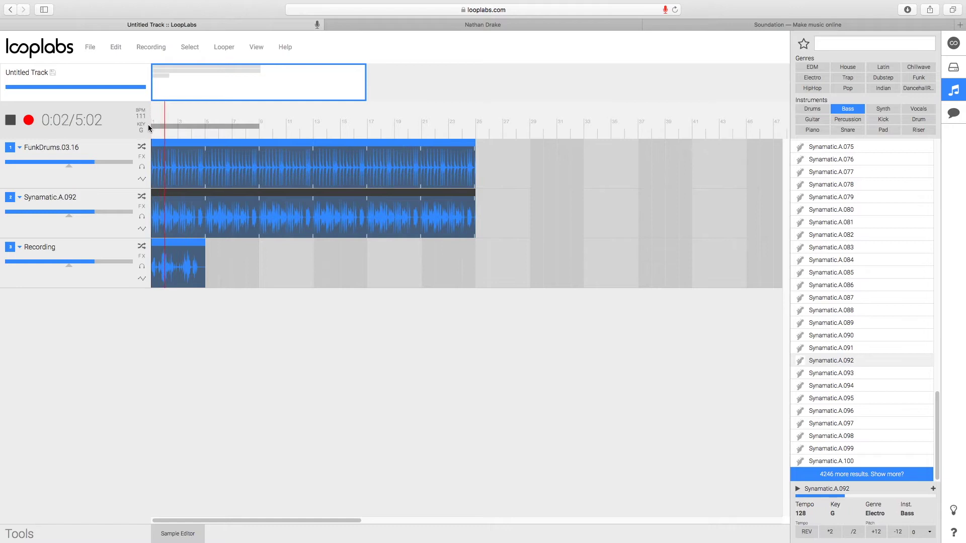
key("space")
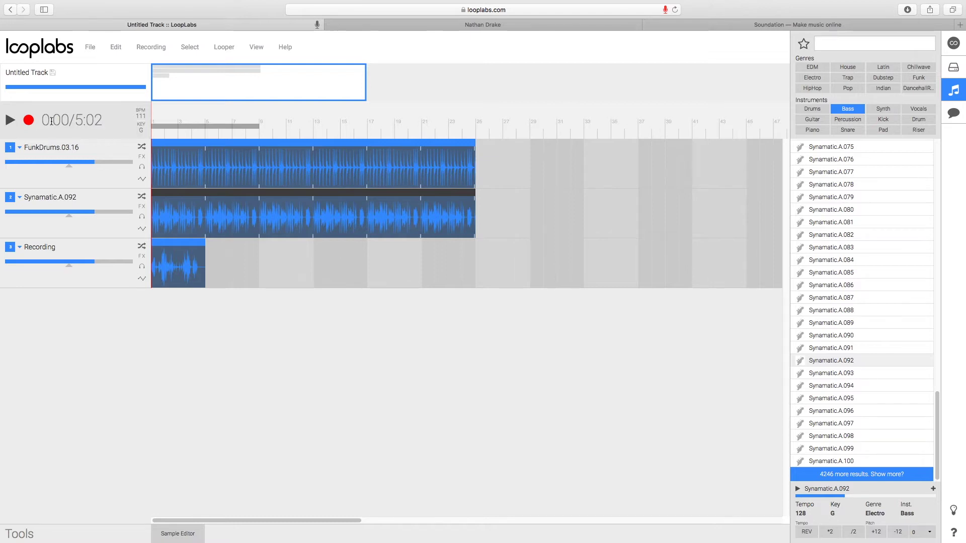
left_click(156, 267)
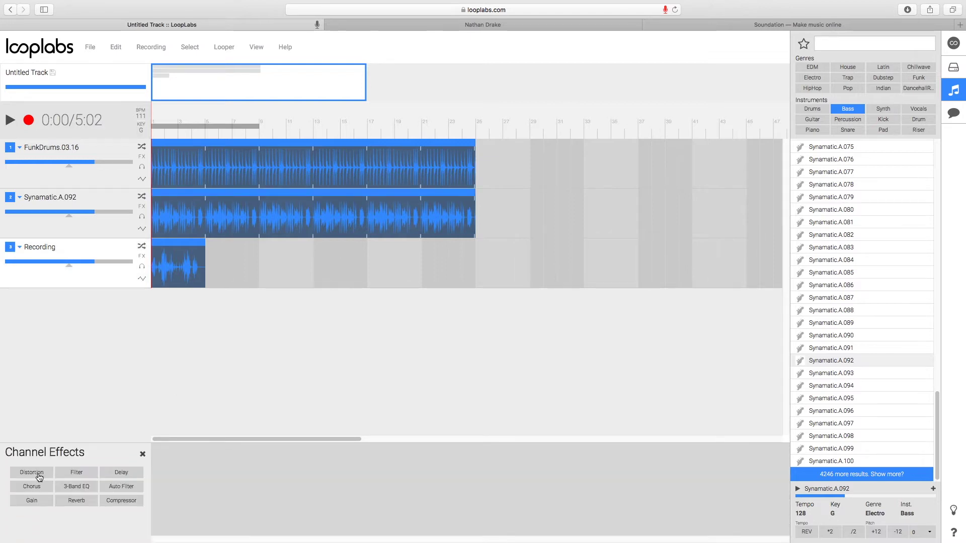
Step: Add Bright Hall reverb, distortion and delay to the Recording track, pan it slightly right, and play
left_click(87, 507)
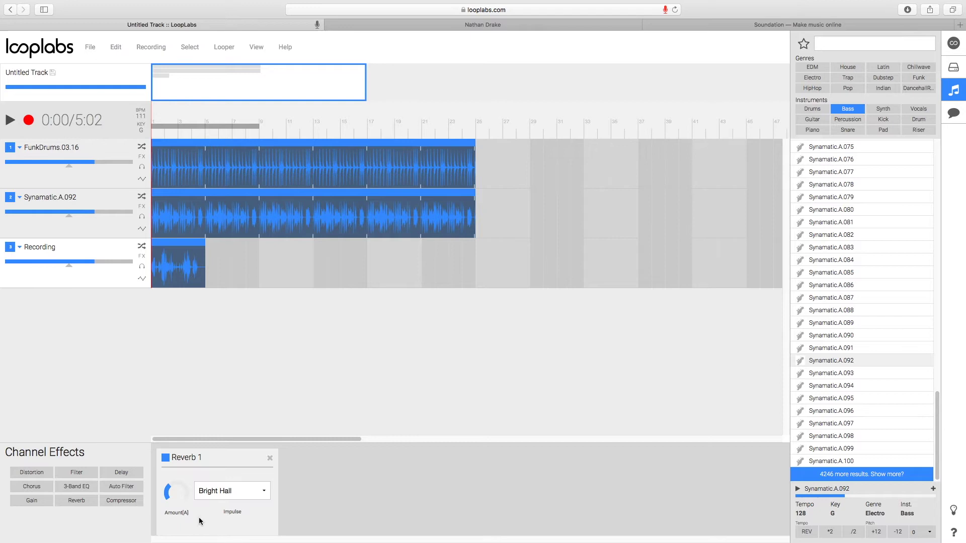
left_click(240, 492)
left_click(239, 492)
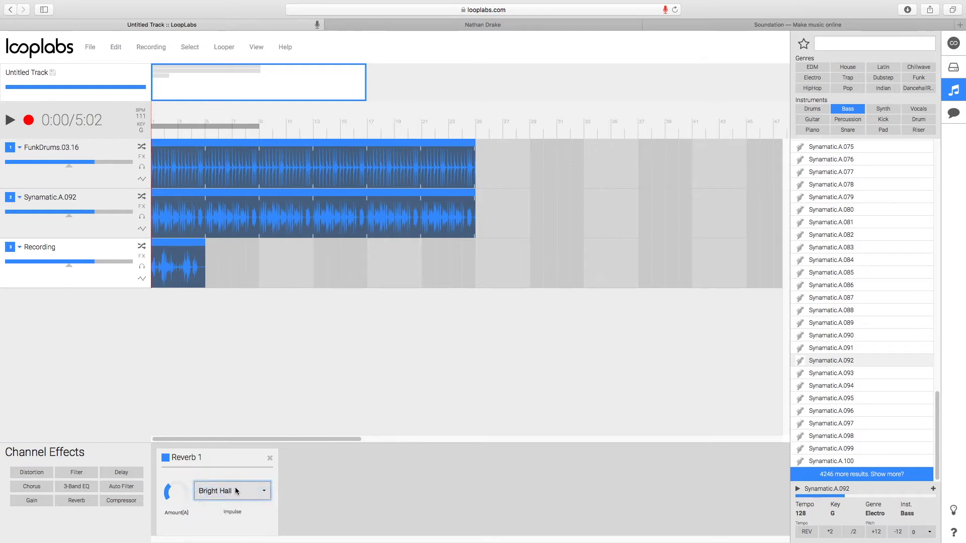
left_click(42, 474)
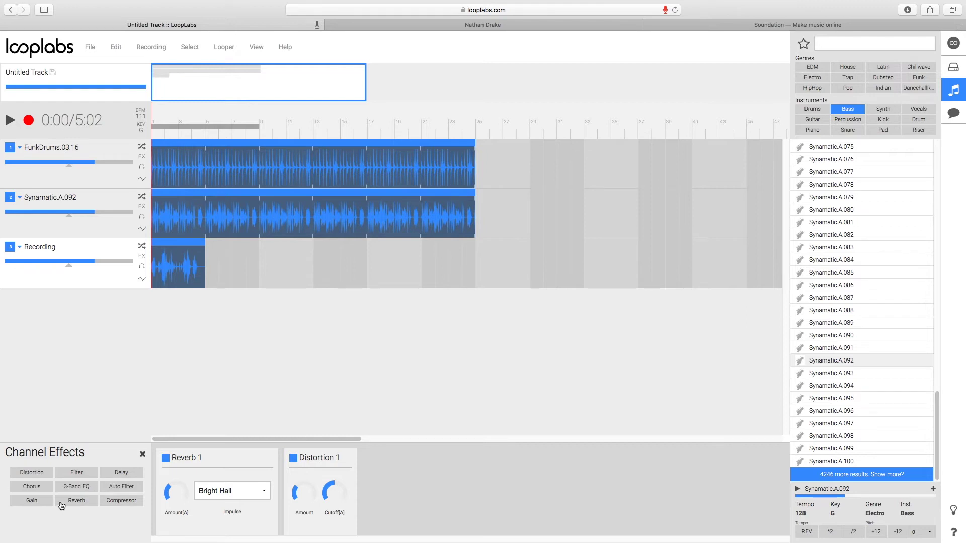
left_click(129, 474)
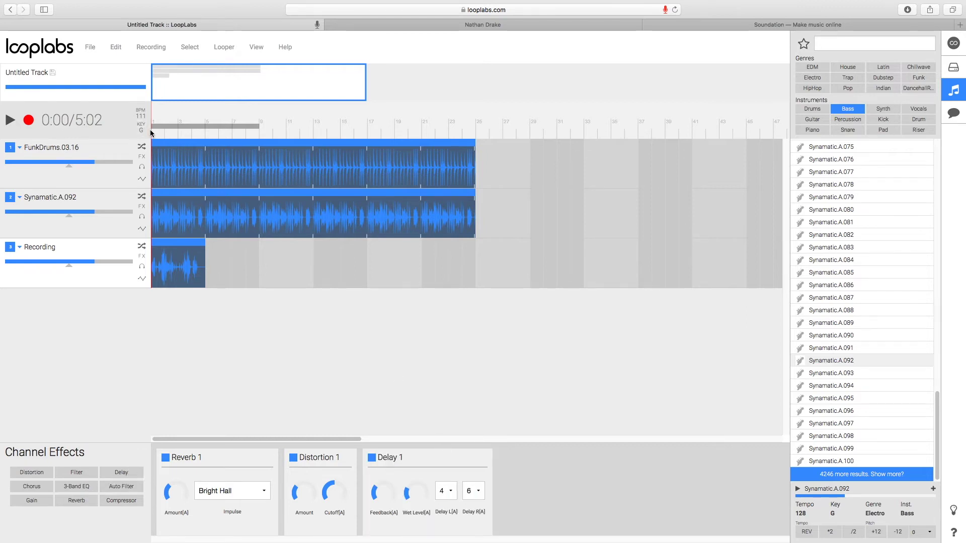
left_click_drag(69, 268, 93, 268)
key("space")
key("space")
Step: Leave the Looplabs page and start an empty new project in the Soundtrap studio
left_click(6, 24)
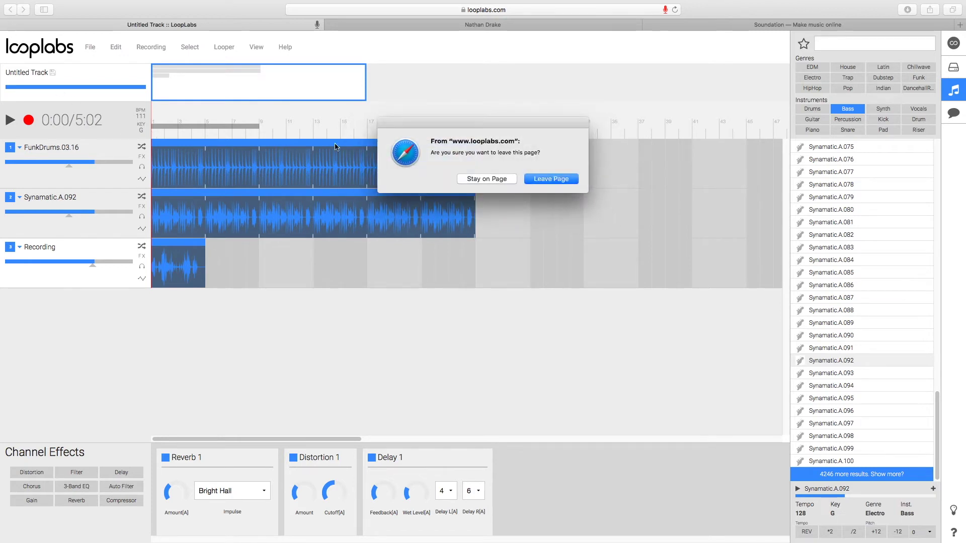
left_click(548, 178)
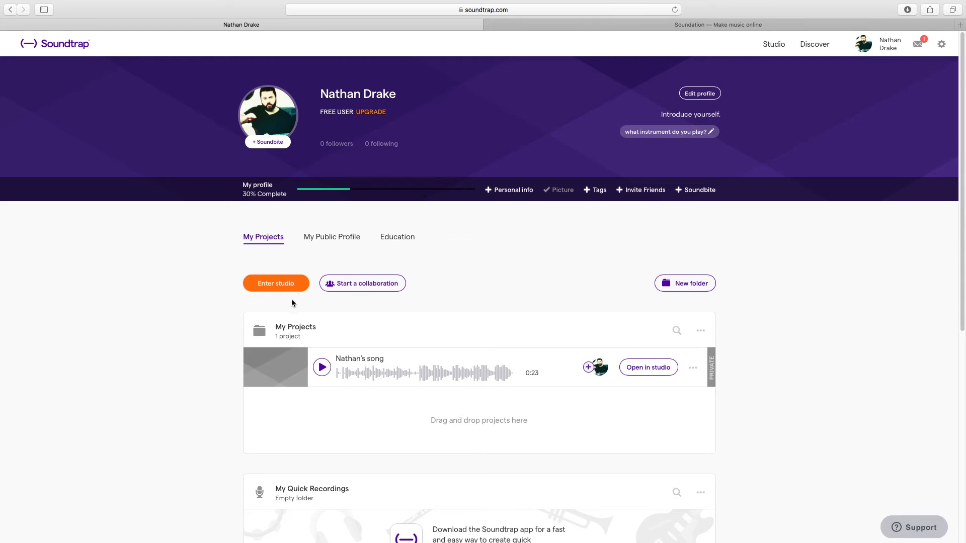
left_click(282, 285)
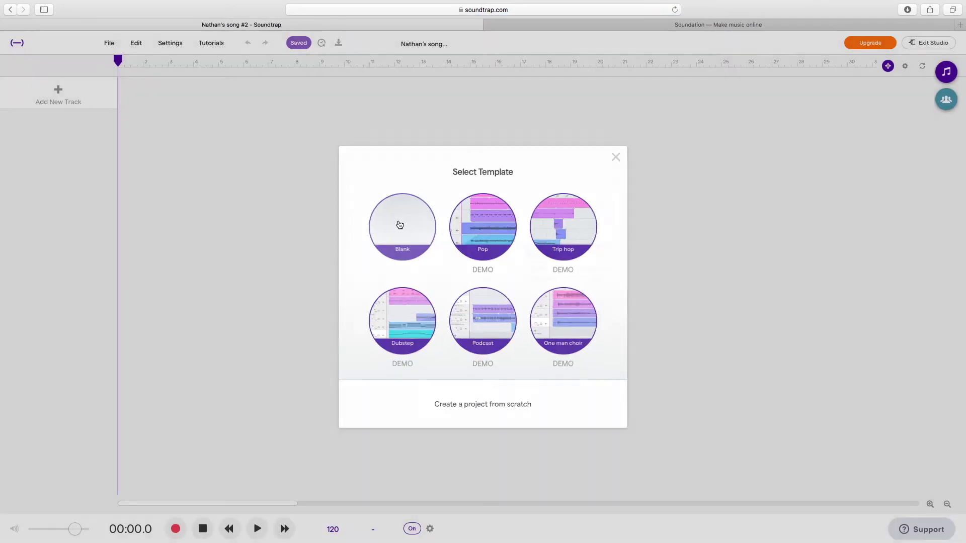
left_click(397, 221)
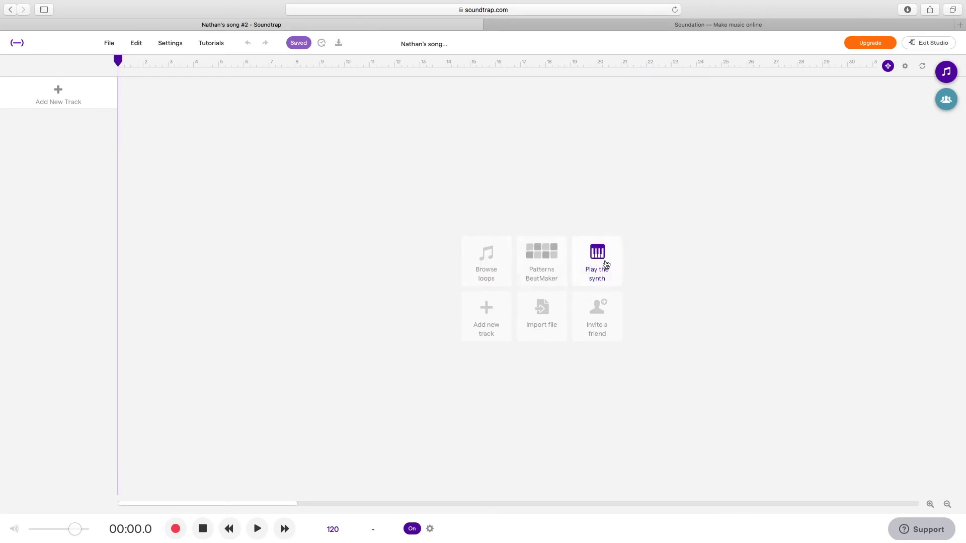
Step: Place the Beat - Champion 1 loop at the song start and add a Bellish synth track
left_click(486, 261)
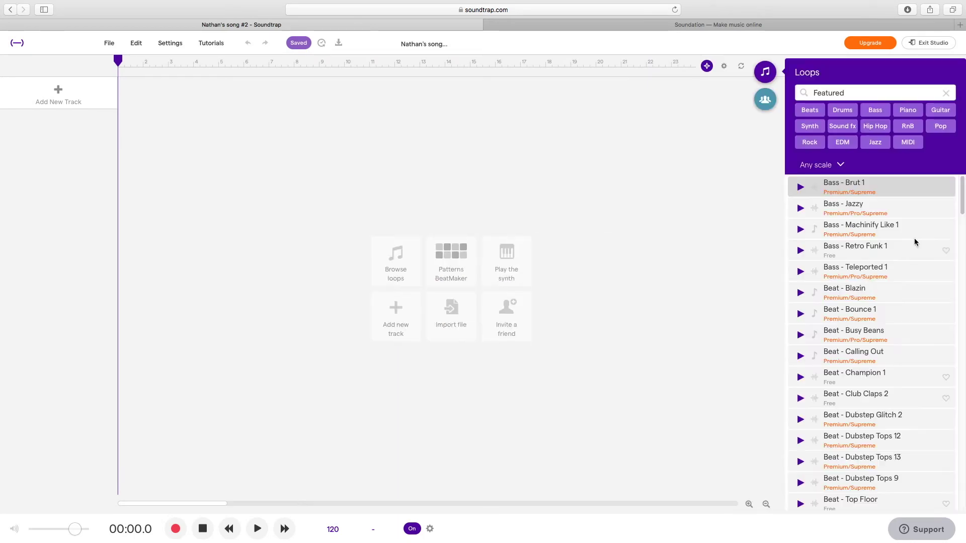
scroll(872, 314, "down", 3)
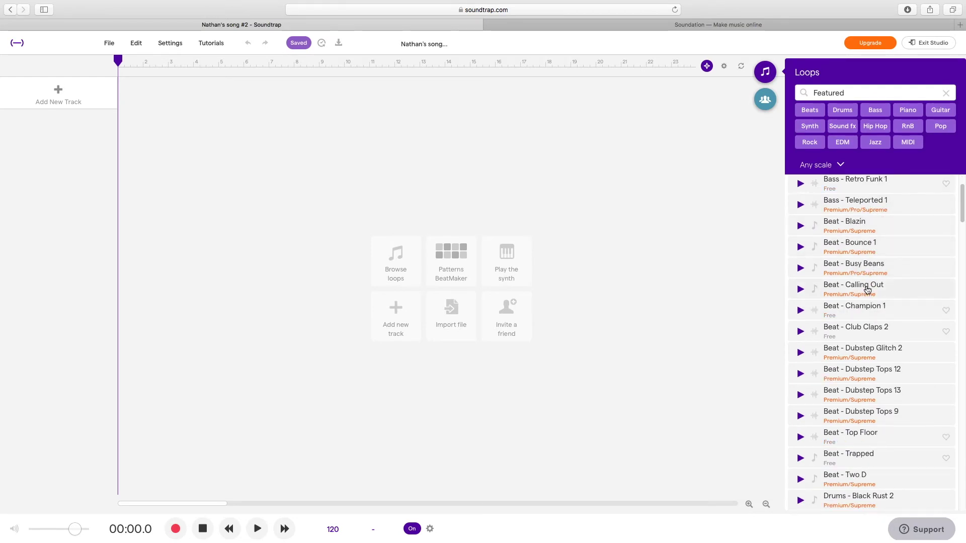
left_click_drag(882, 309, 101, 101)
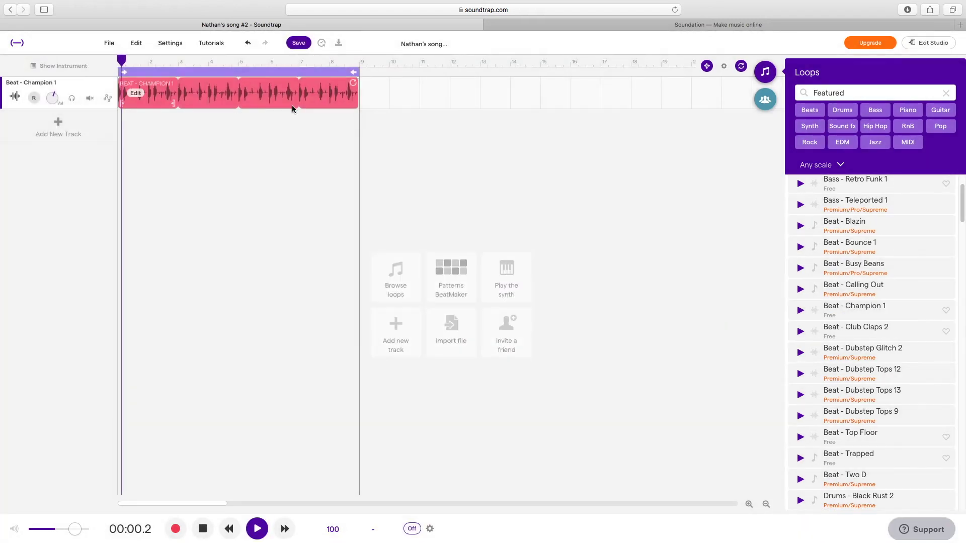
left_click(506, 282)
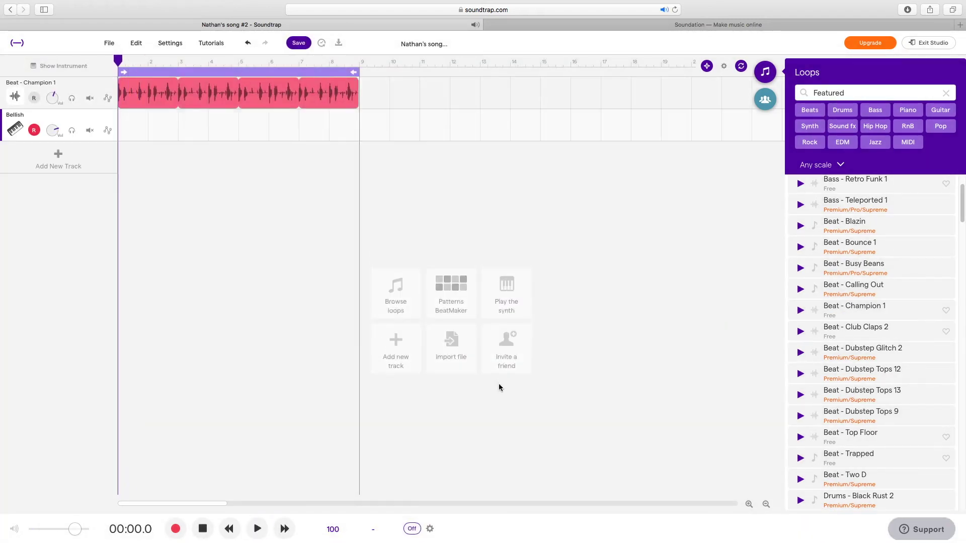
Step: Record a few synth notes on a second Bellish track, then hide the keyboard panel
left_click(512, 303)
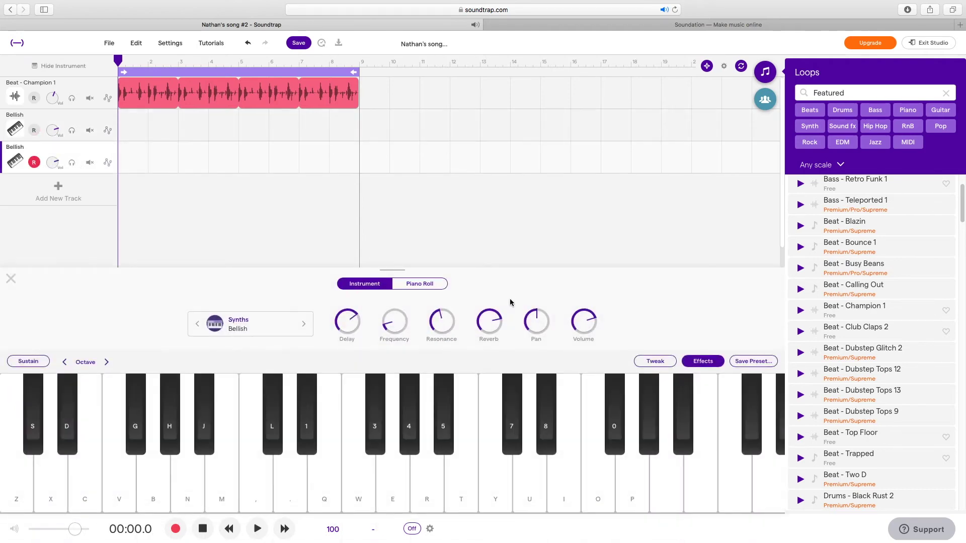
key("r")
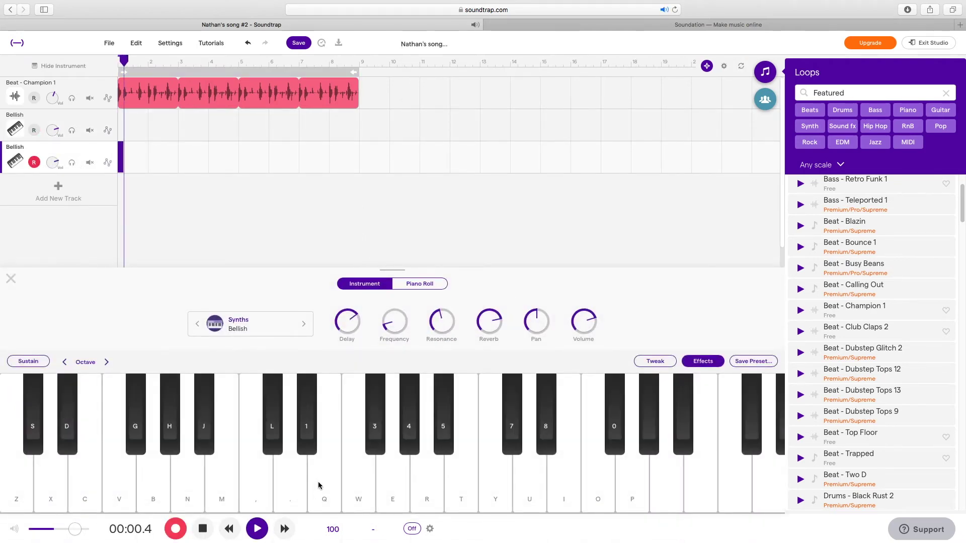
left_click(298, 482)
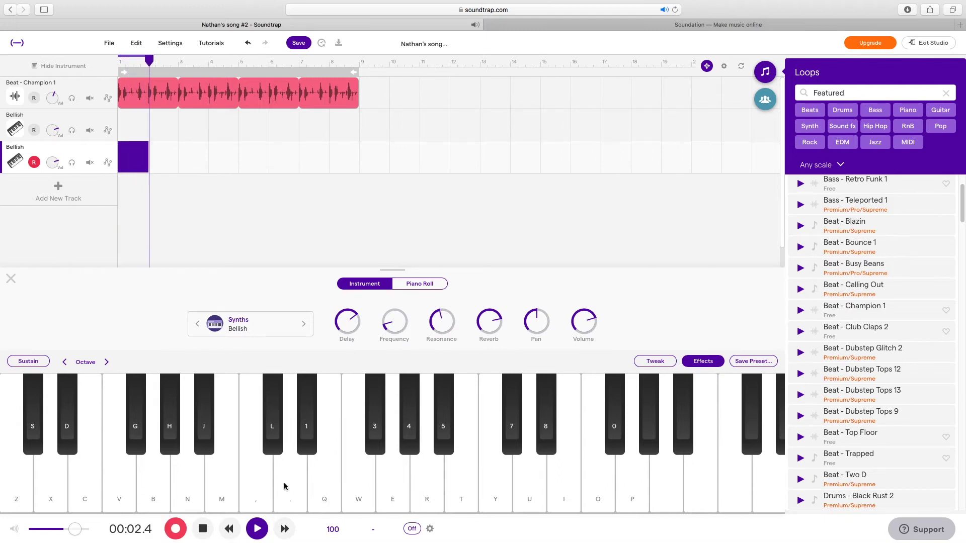
left_click(288, 478)
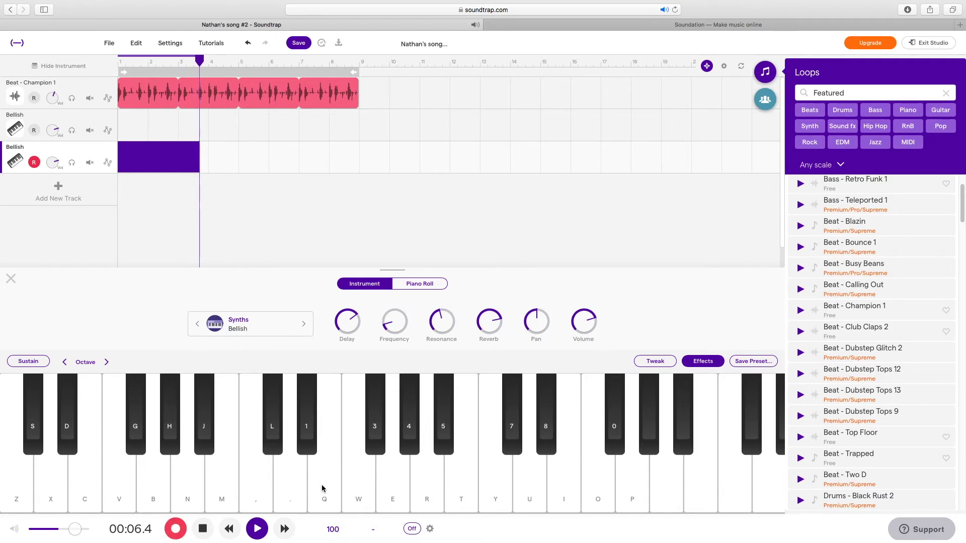
left_click(376, 488)
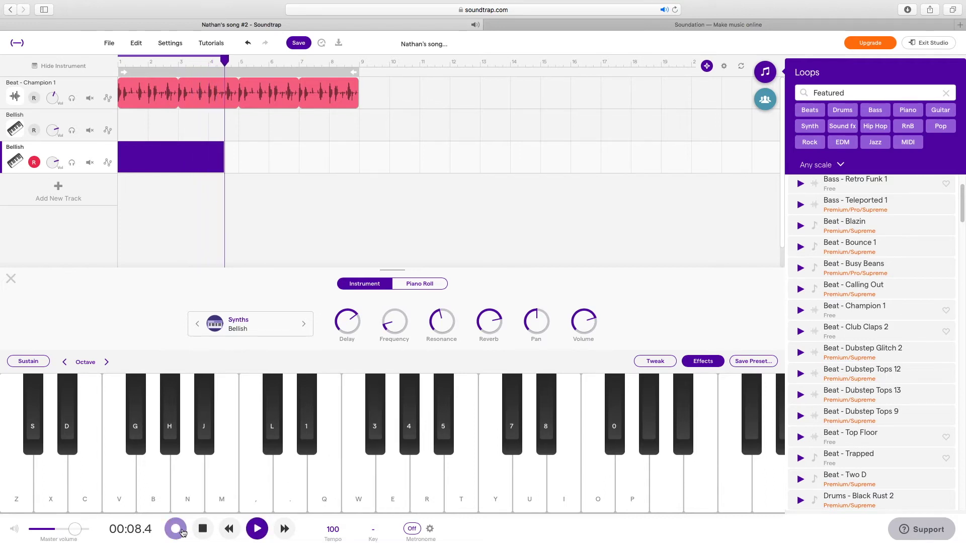
left_click(203, 528)
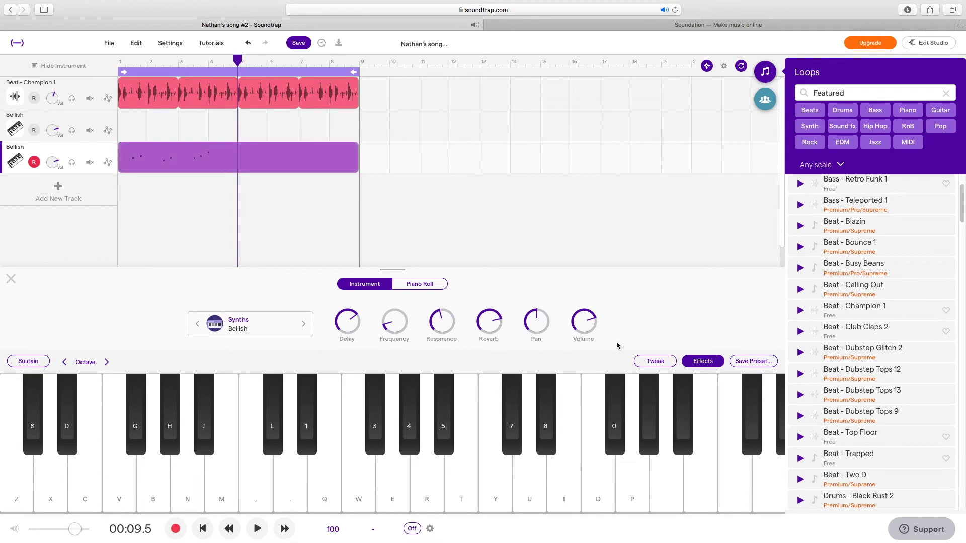
left_click(11, 278)
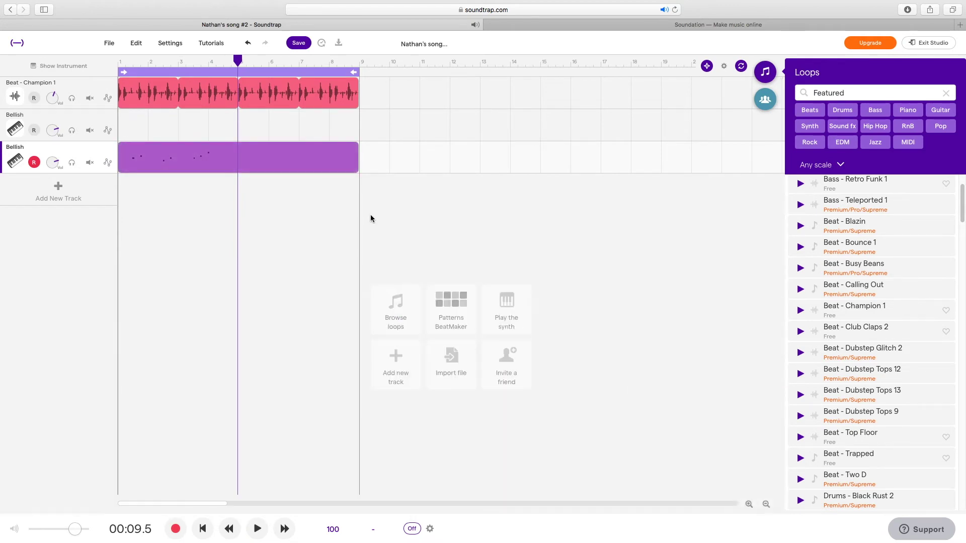
left_click(399, 358)
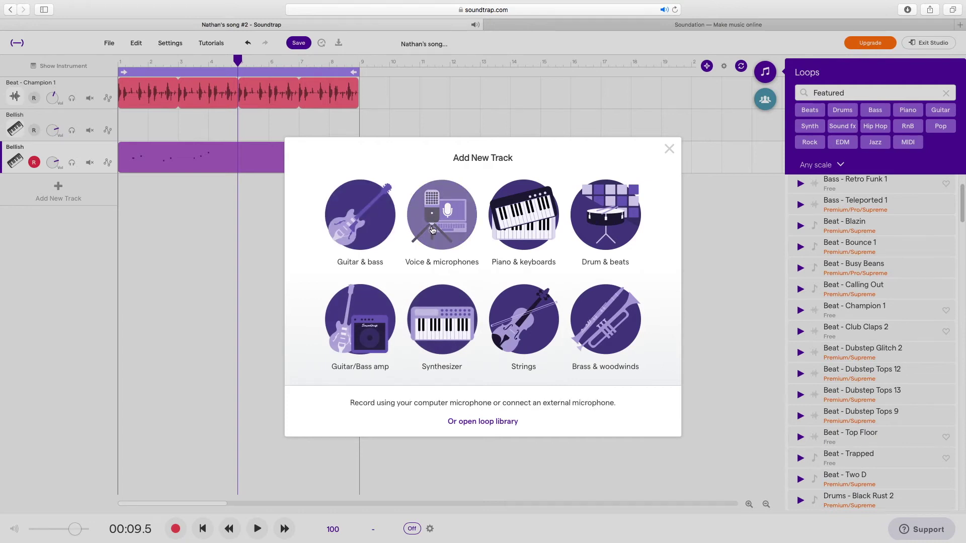
Step: Add a Voice & microphones track, record a short vocal clip, and play the song from the start
left_click(451, 227)
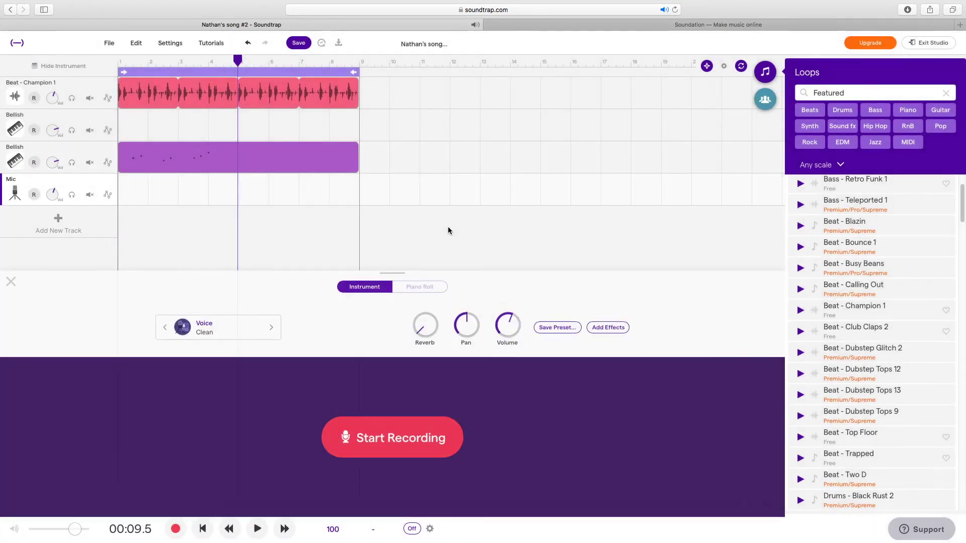
left_click(402, 435)
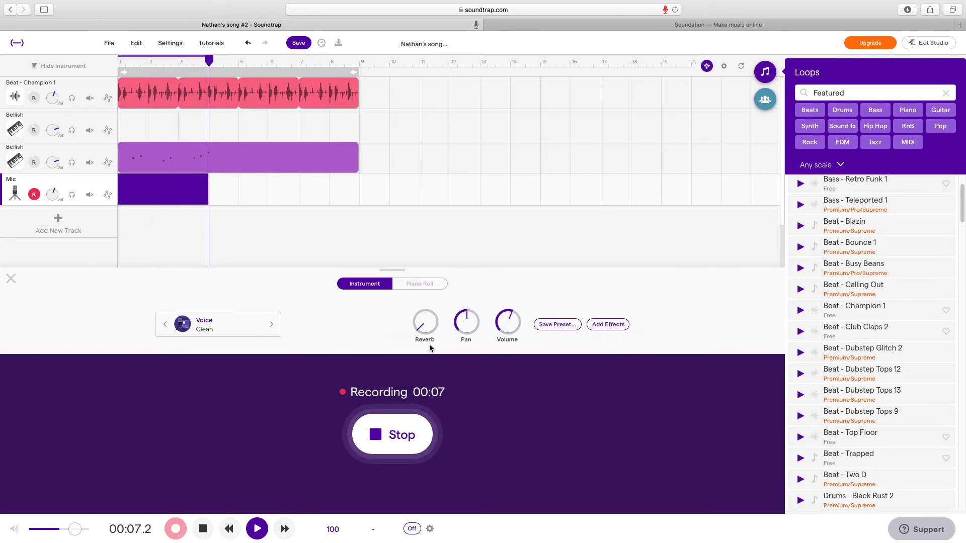
left_click(400, 433)
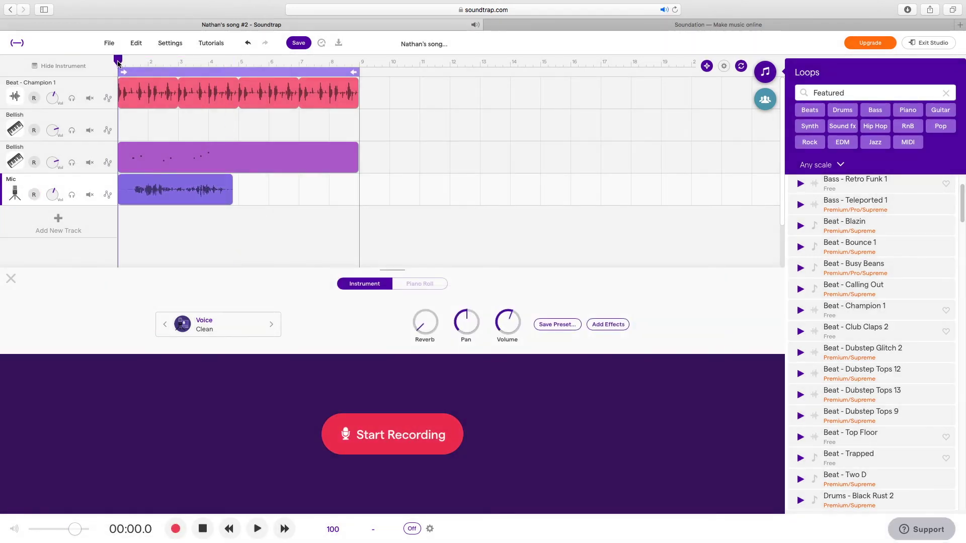
key("space")
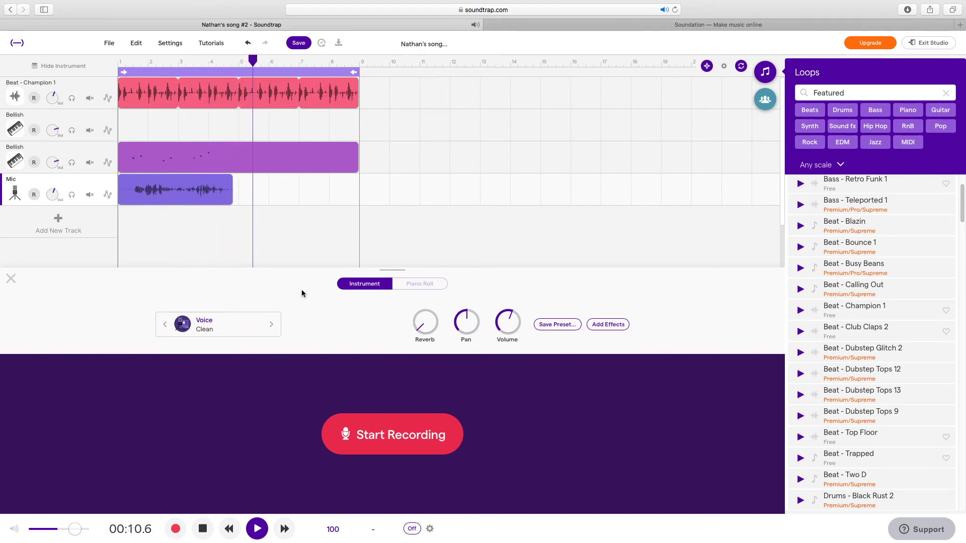
Step: Switch the Mic track's preset from Voice Clean to Lo-Fi and play the song to hear it
key("space")
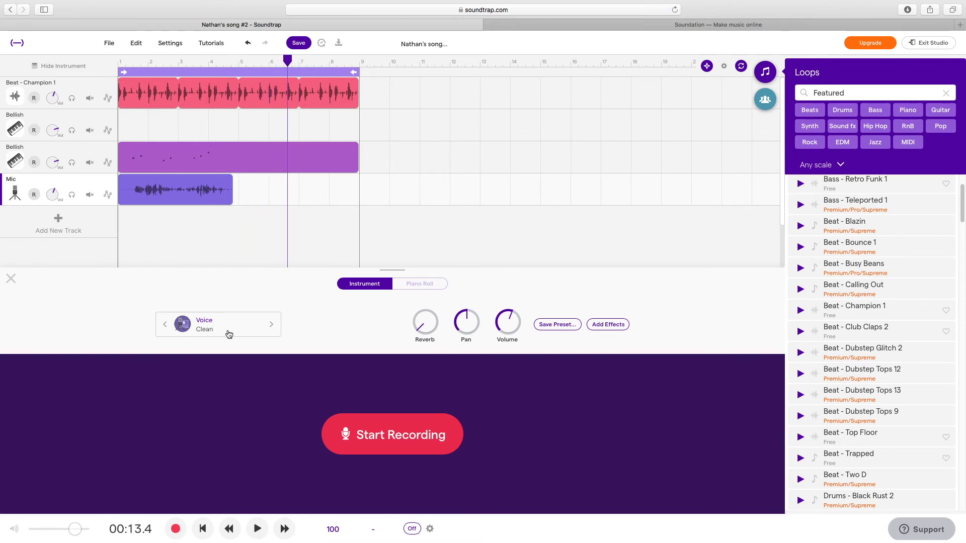
left_click(262, 330)
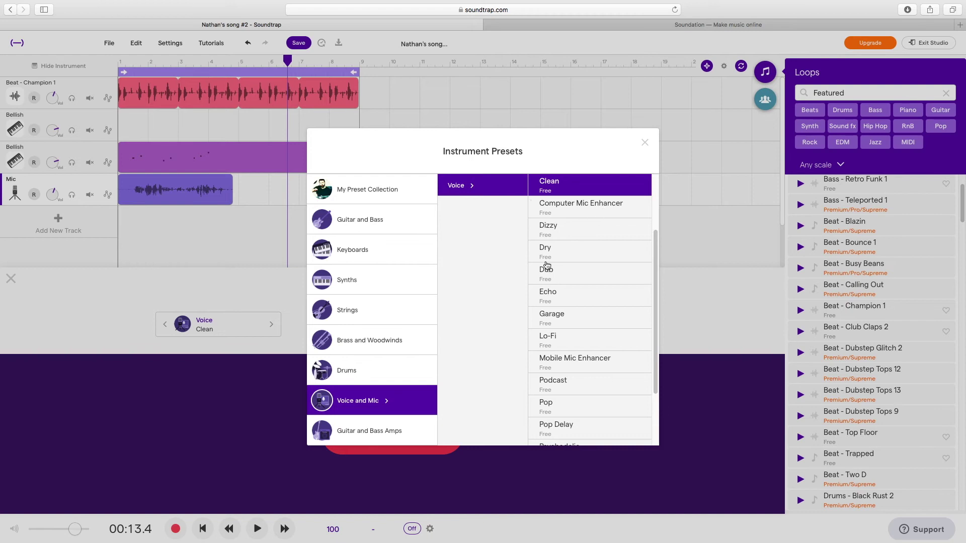
left_click(388, 232)
left_click(385, 252)
left_click(396, 312)
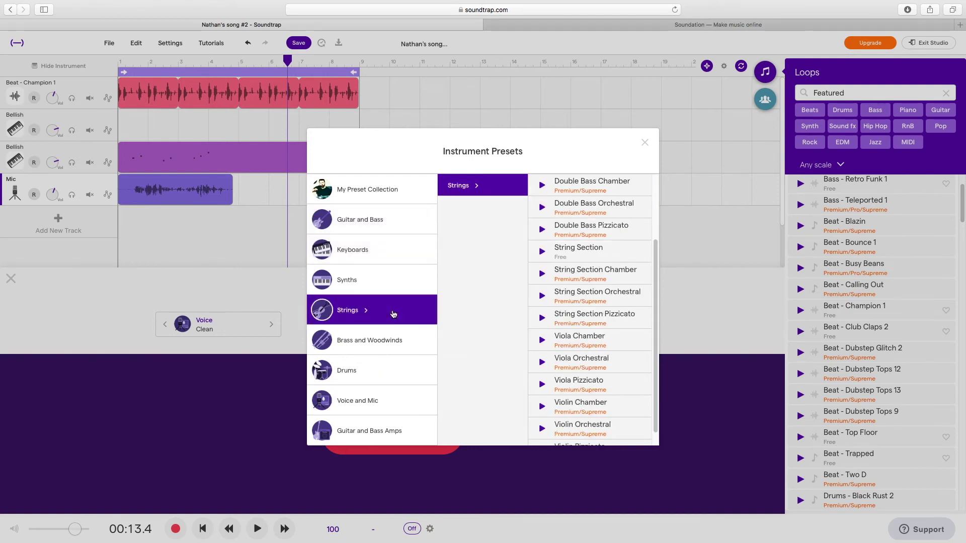
left_click(387, 402)
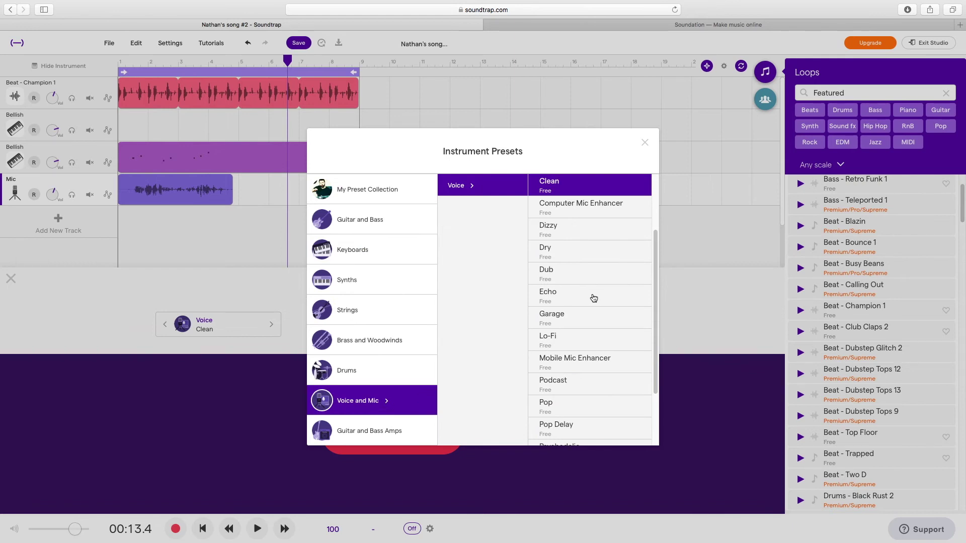
scroll(642, 301, "down", 3)
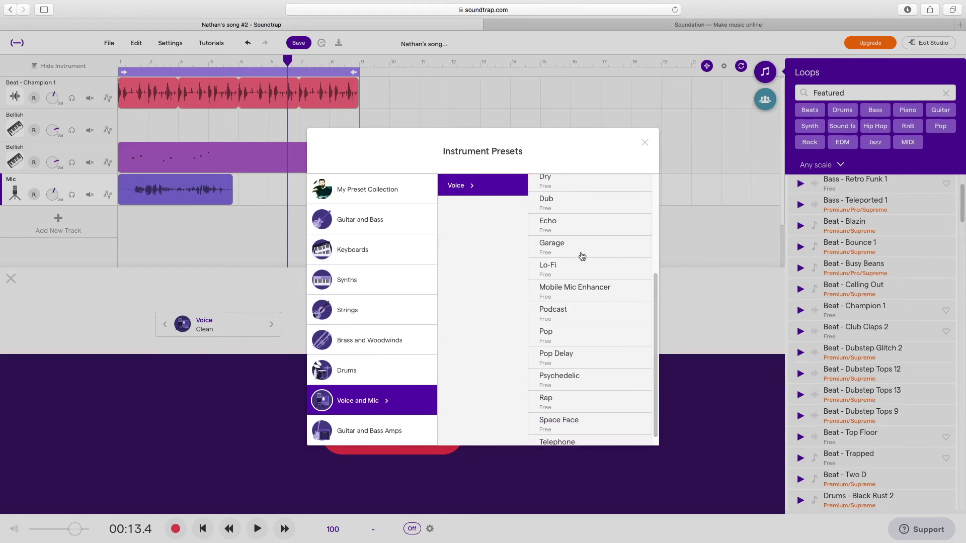
left_click(580, 276)
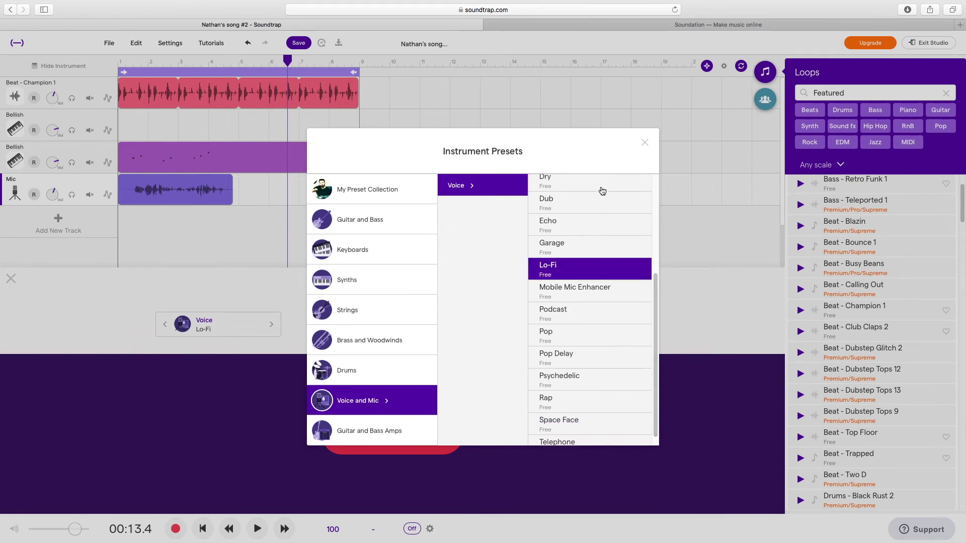
left_click(598, 267)
left_click(257, 528)
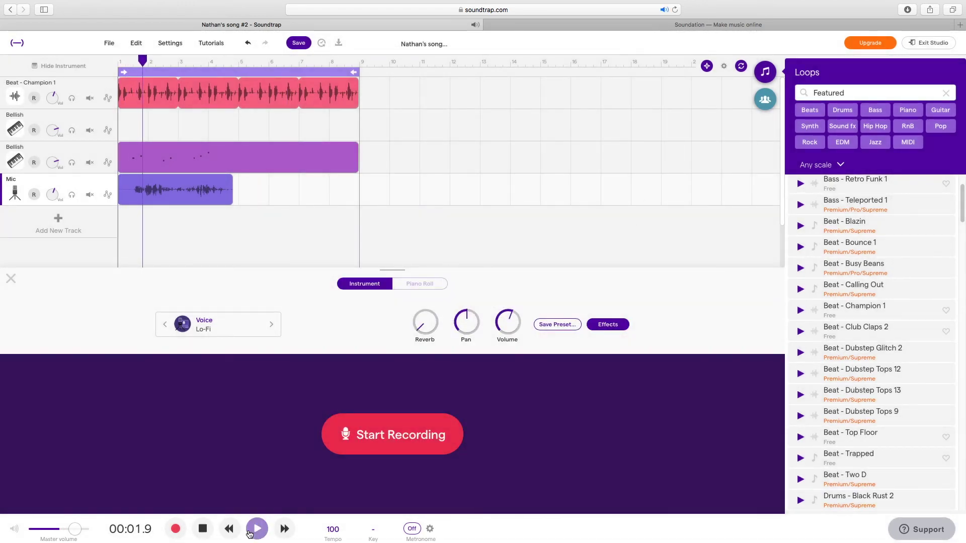
left_click(202, 529)
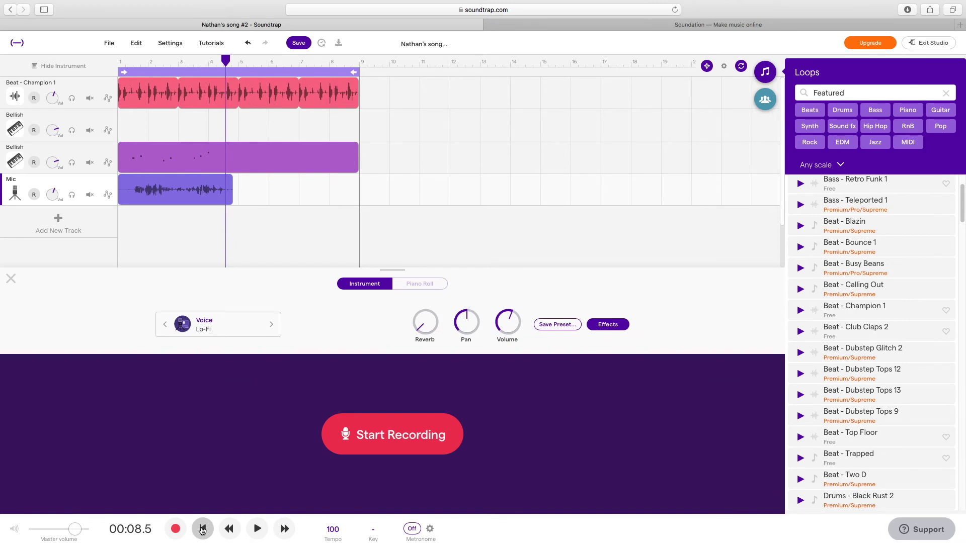
Step: Switch to the Soundation tab and load the studio with an empty Untitled Song
left_click(693, 22)
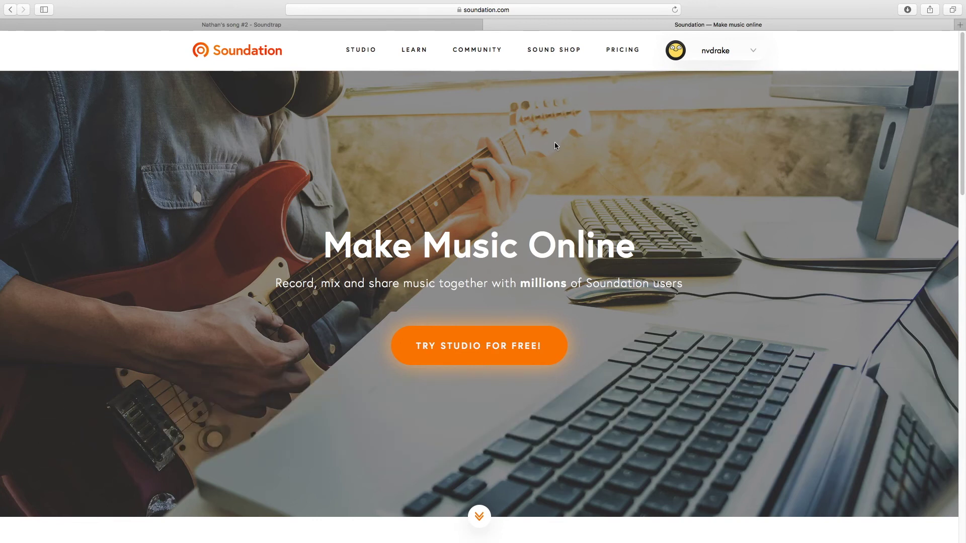
left_click(360, 50)
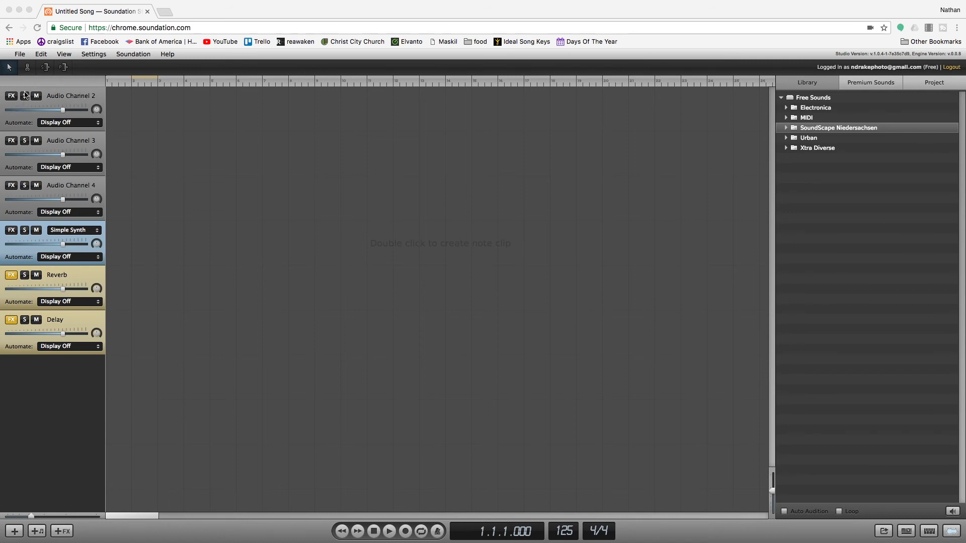
Step: Record about two bars of vocals on Audio Channel 2 and bring up its Add Effect list
left_click(70, 96)
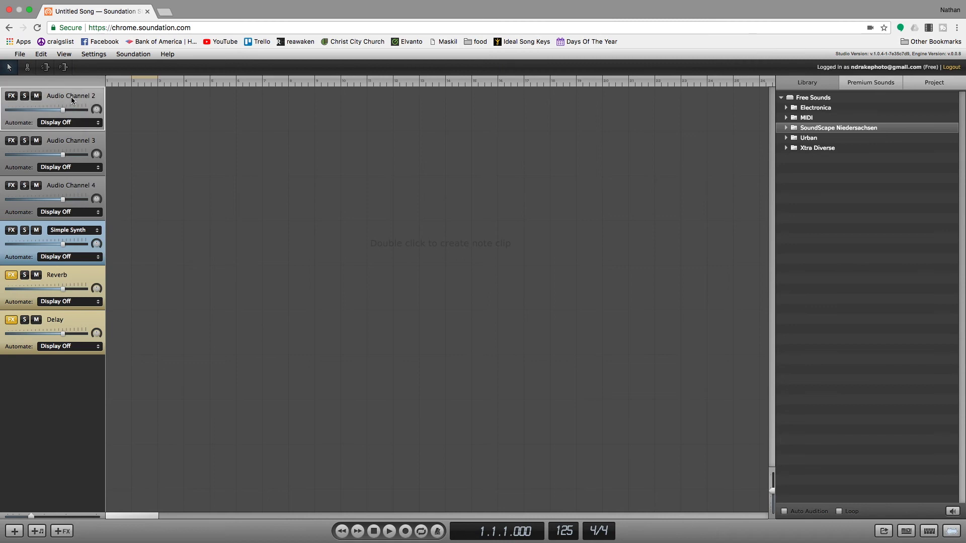
left_click(405, 531)
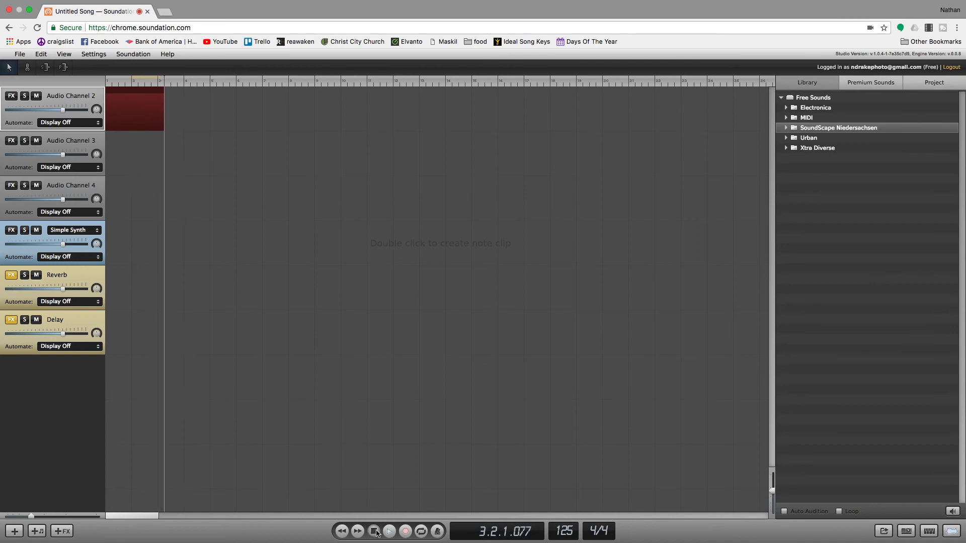
key("space")
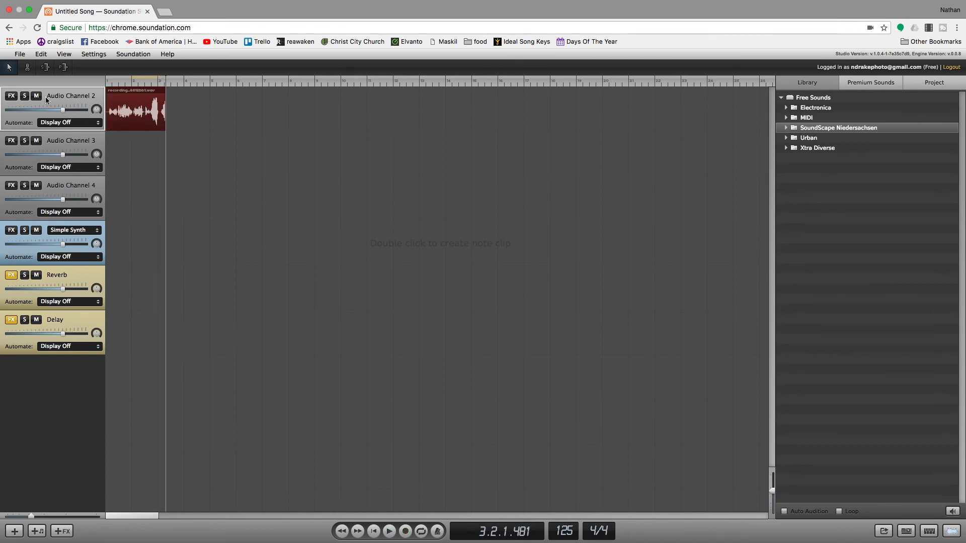
left_click(15, 99)
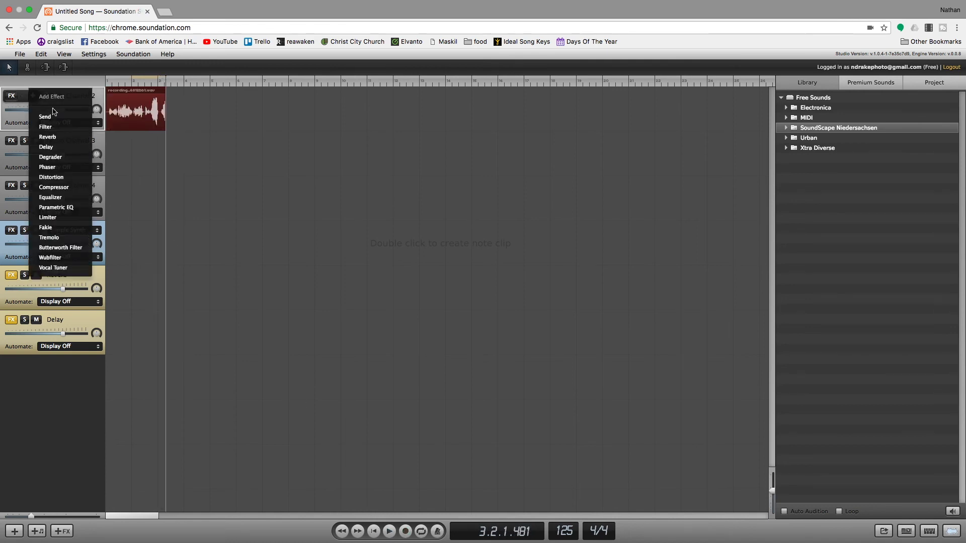
Step: Add Reverb to Audio Channel 2 and play the song from the start to hear it
left_click(74, 137)
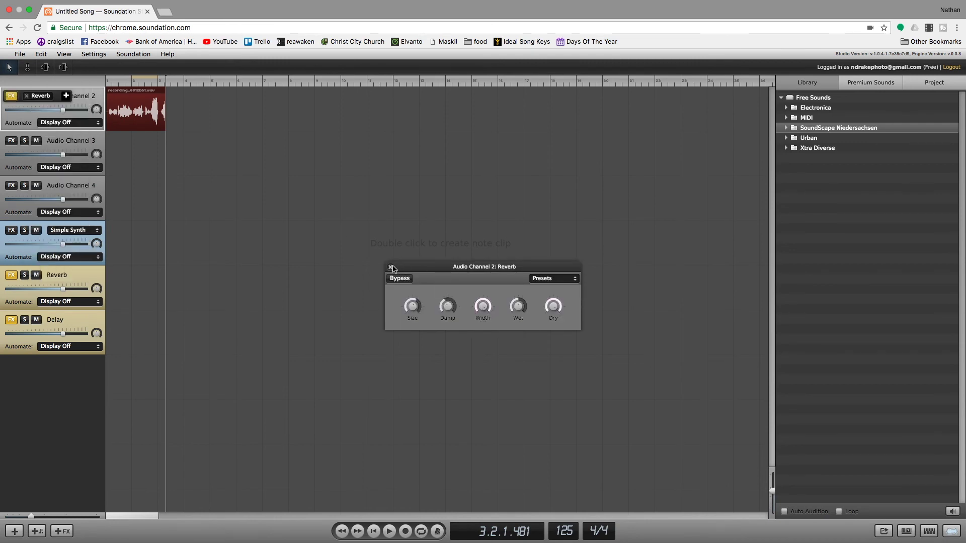
left_click(111, 84)
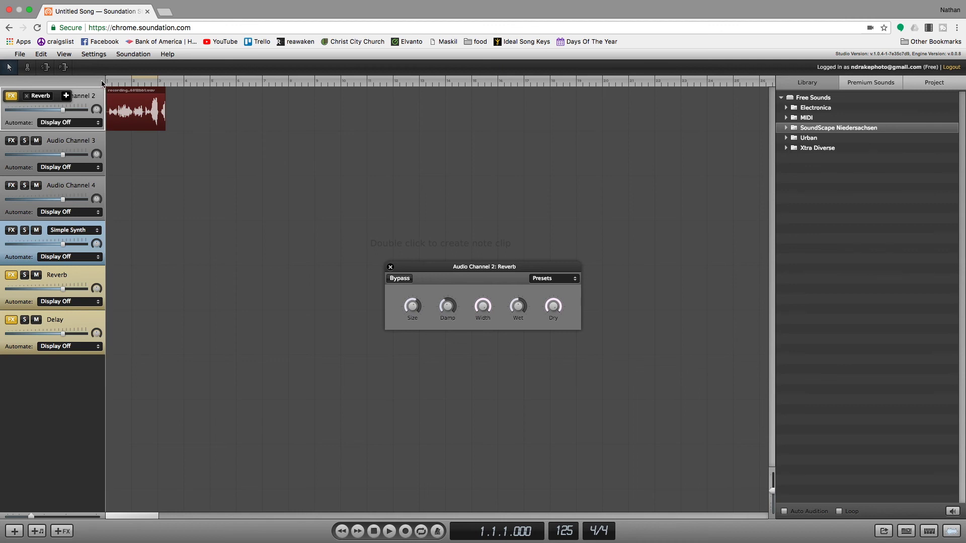
key("space")
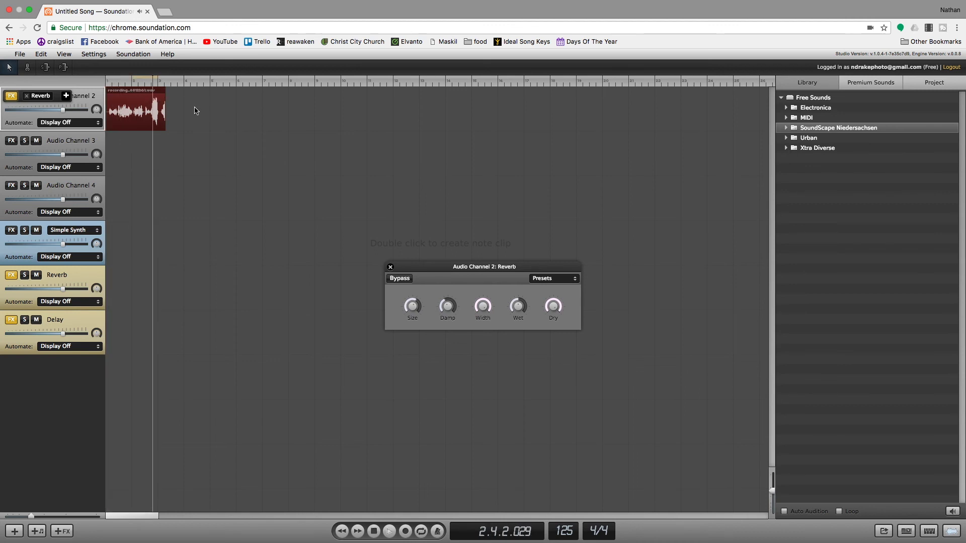
key("space")
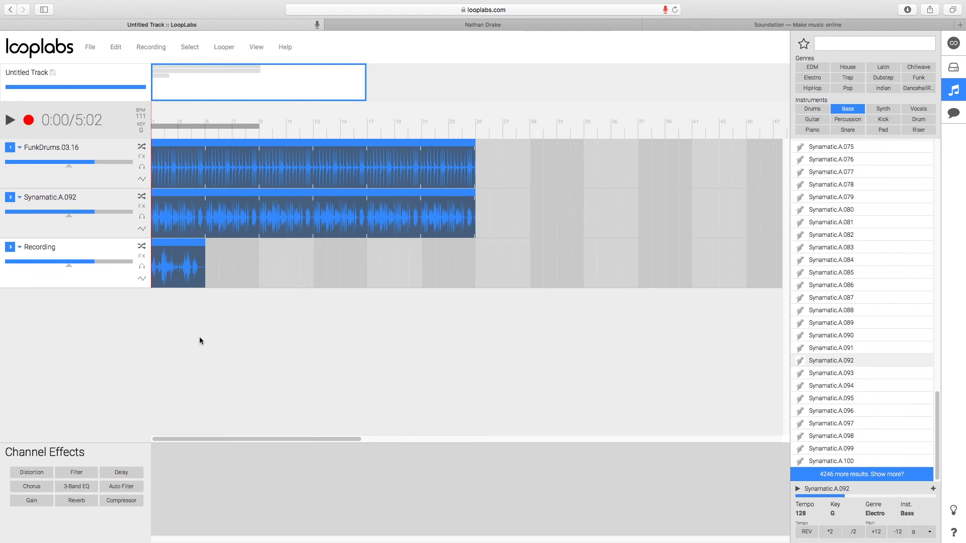
Step: Add another reverb effect to the channel, keeping the Bright Hall room type
left_click(85, 502)
left_click(240, 492)
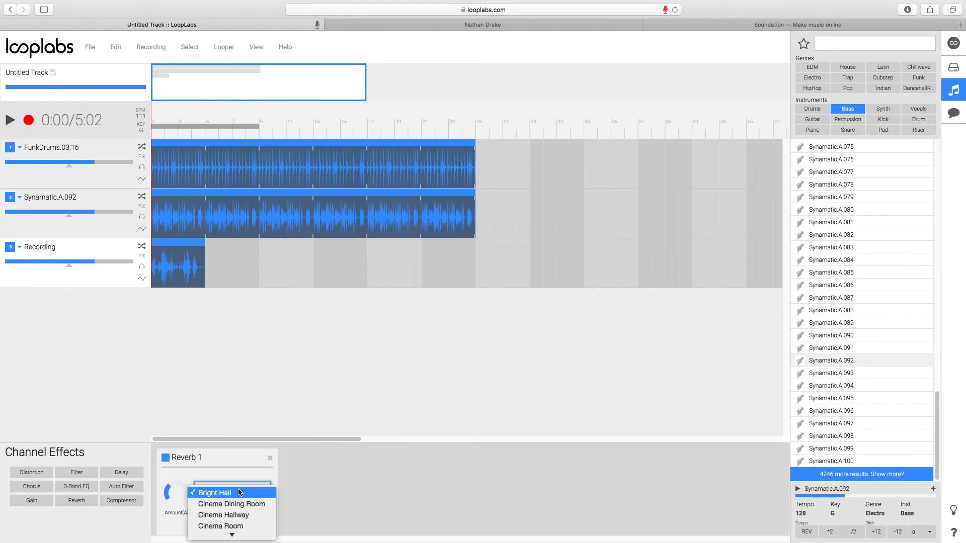
left_click(240, 491)
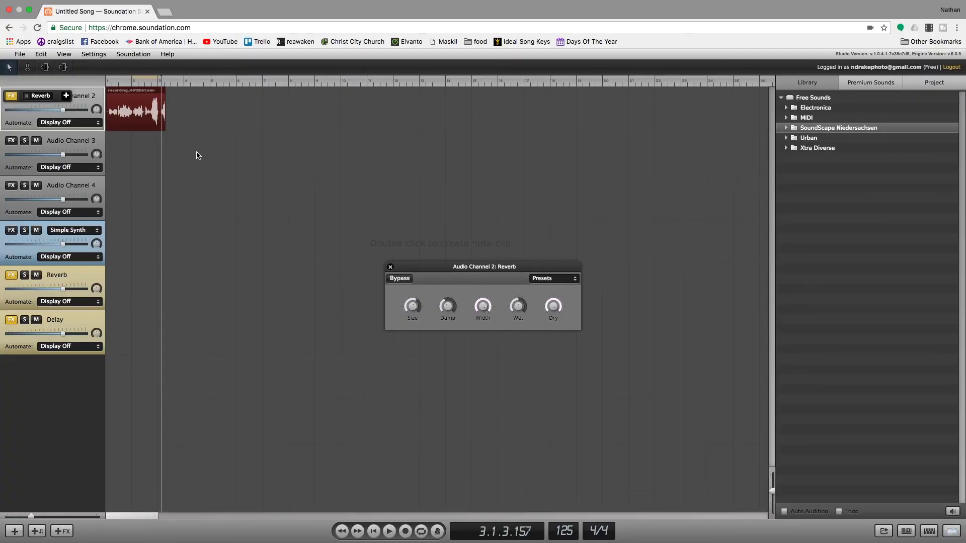